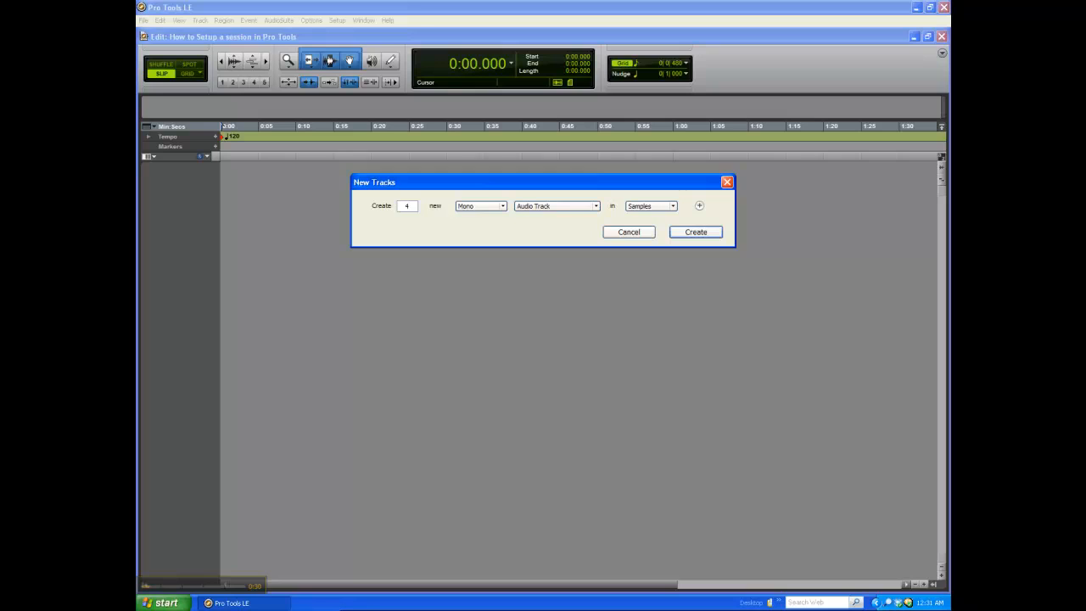
Step: Create four mono audio tracks and name them Kick, Snare, Hi Hat and Toms in order
key("Return")
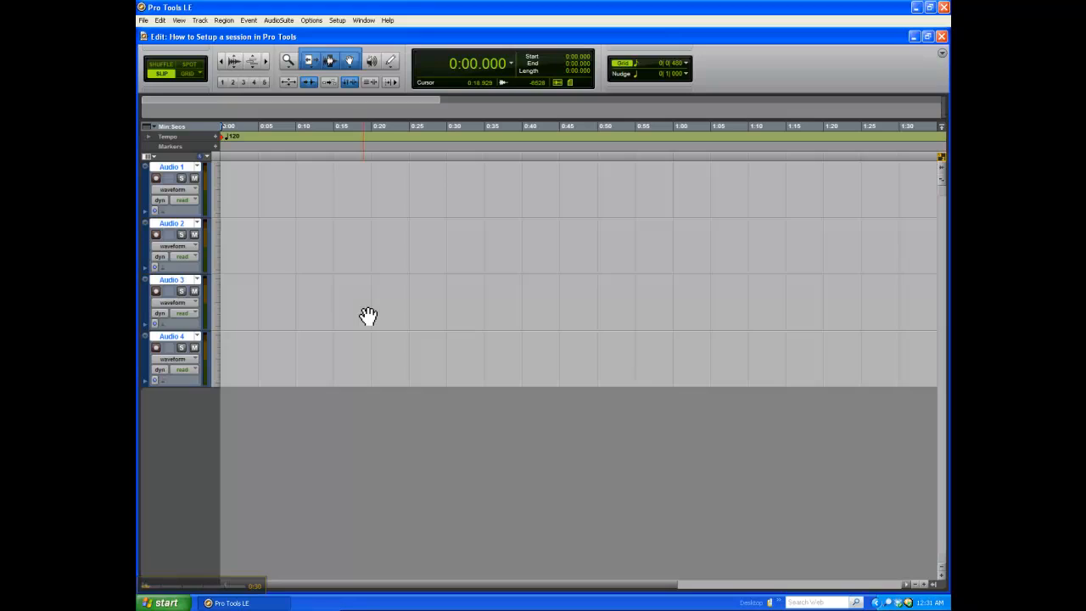
double_click(180, 169)
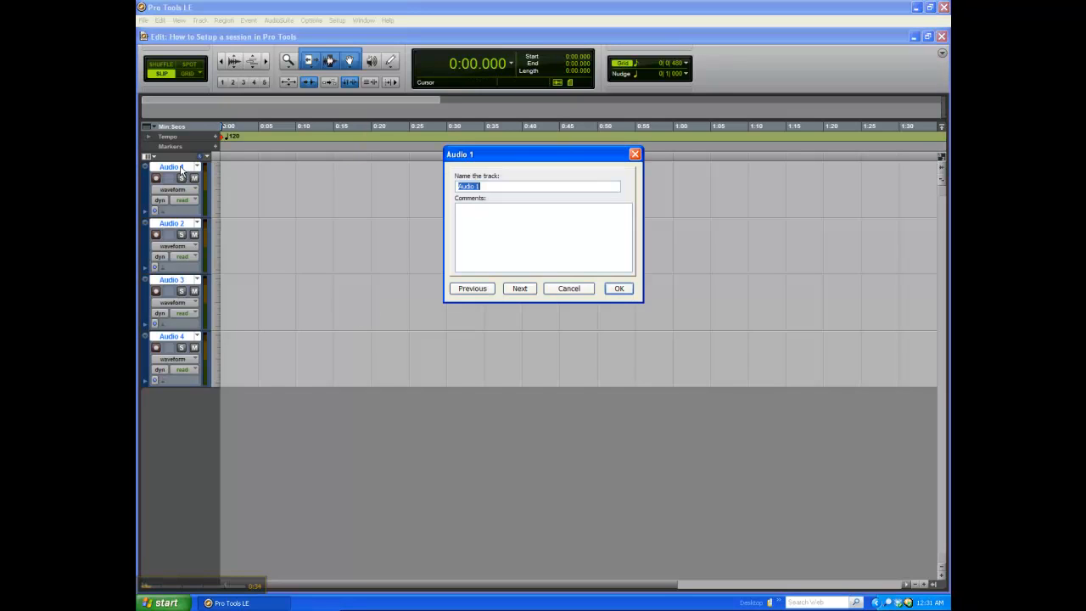
type("Kick")
key("ctrl+Right")
type("Sna")
key("ctrl+Right")
type("H")
key("ctrl+Right")
type("Toms")
key("Return")
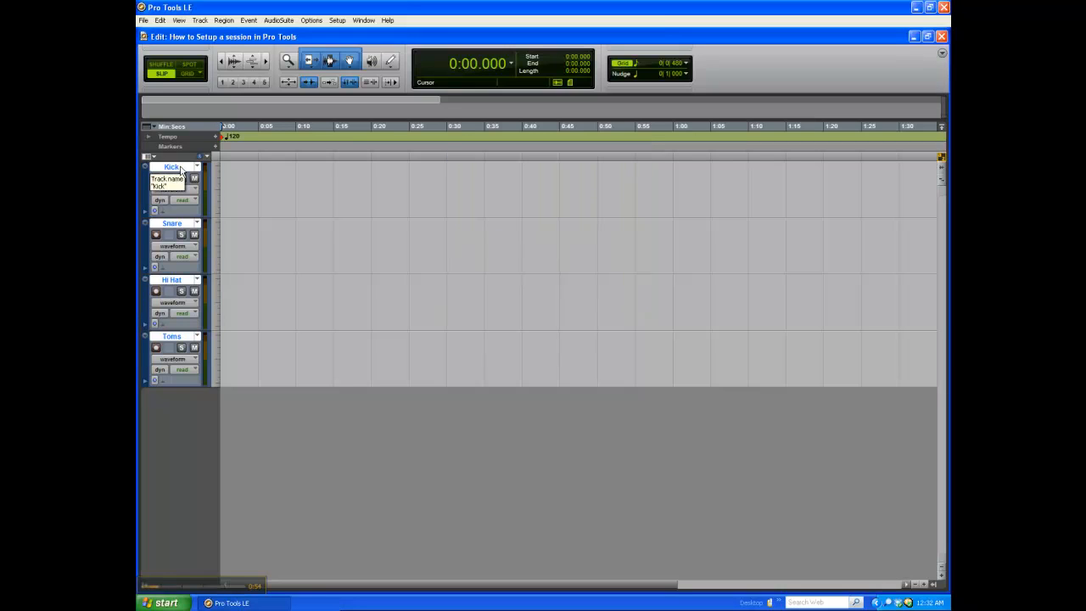
Step: Add one stereo aux input track below the drum tracks and name it DrumMix
key("ctrl+shift+n")
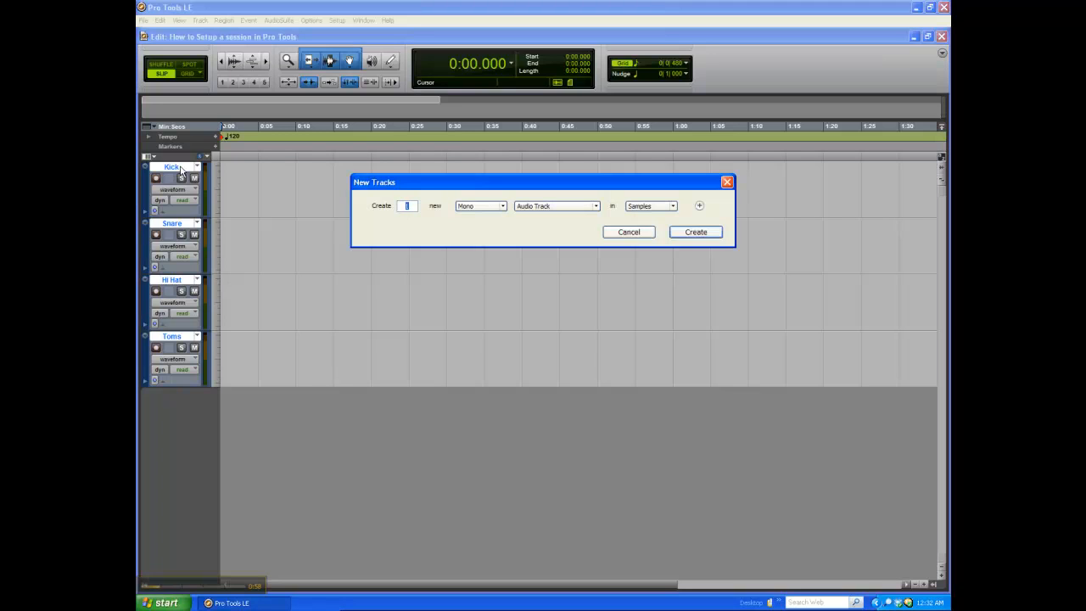
key("ctrl+Down")
key("ctrl+Right")
key("Return")
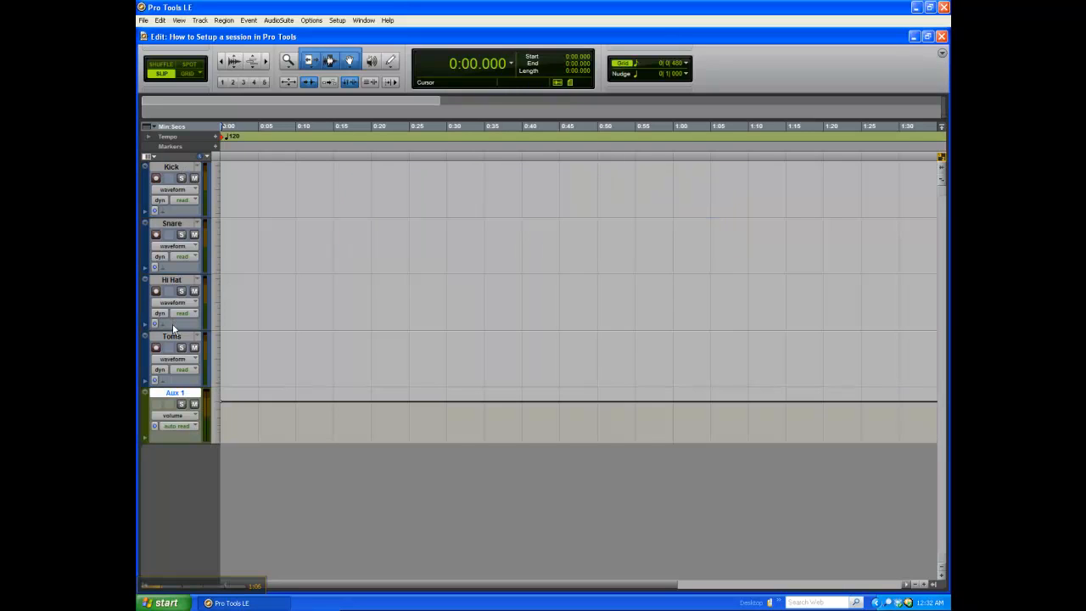
double_click(175, 393)
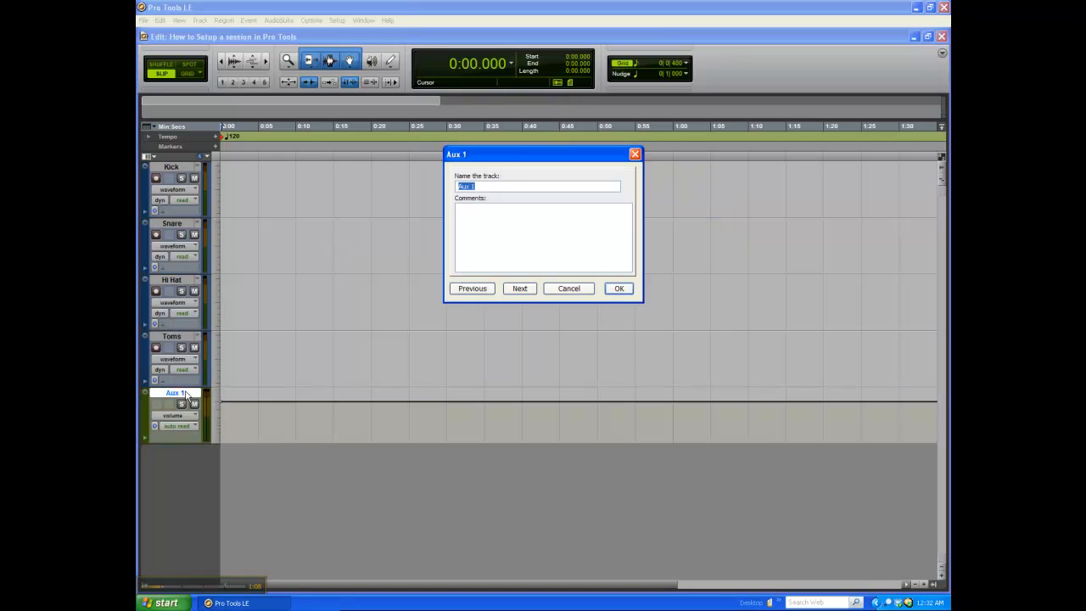
type("DrumMix")
key("Return")
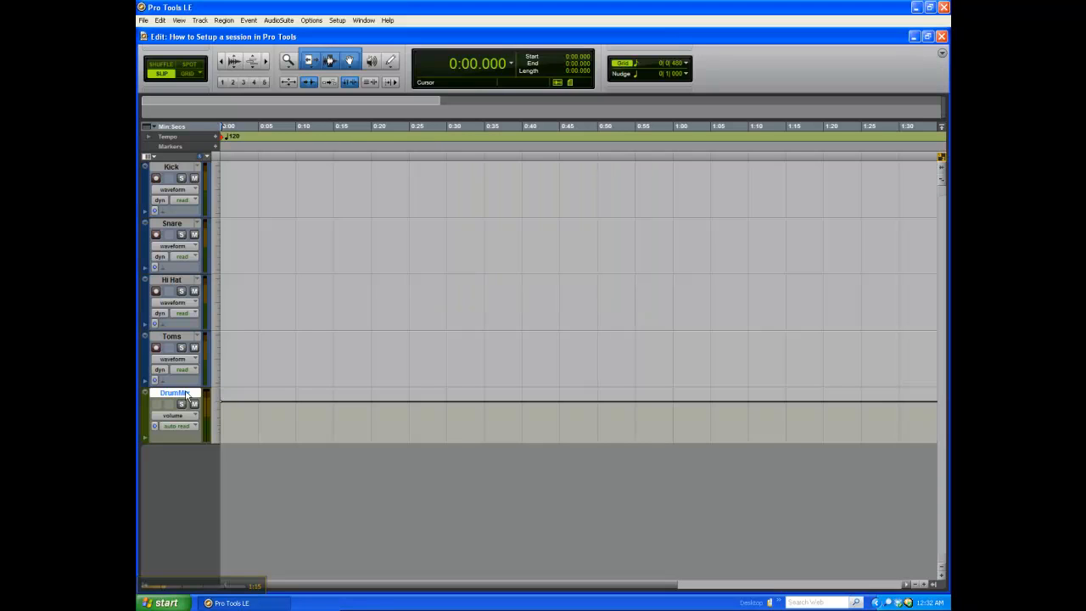
Step: Colour the DrumMix track bright blue using the track colour palette
double_click(146, 413)
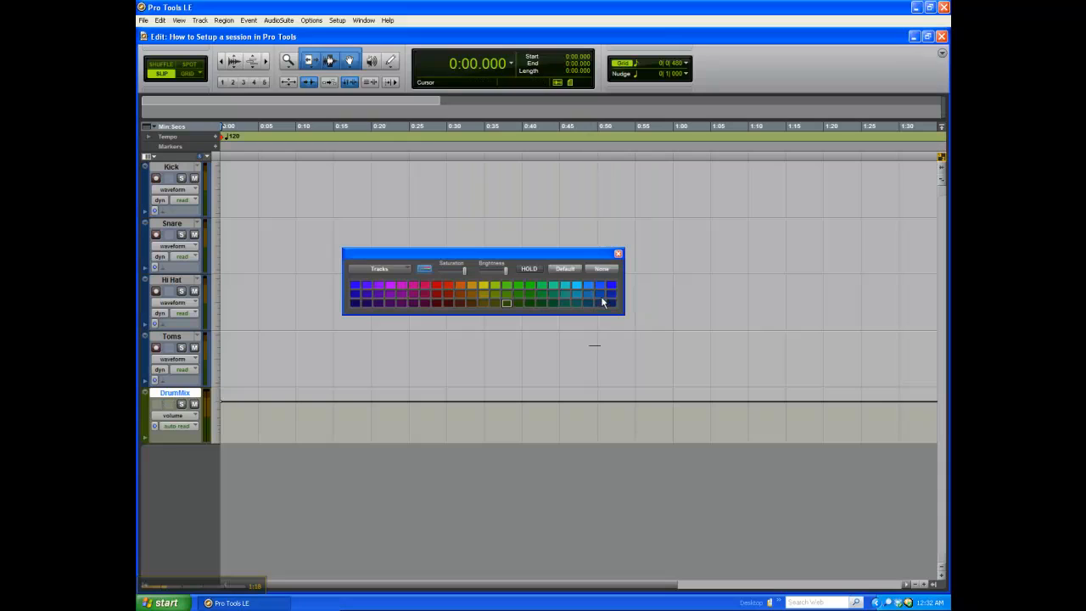
left_click(612, 286)
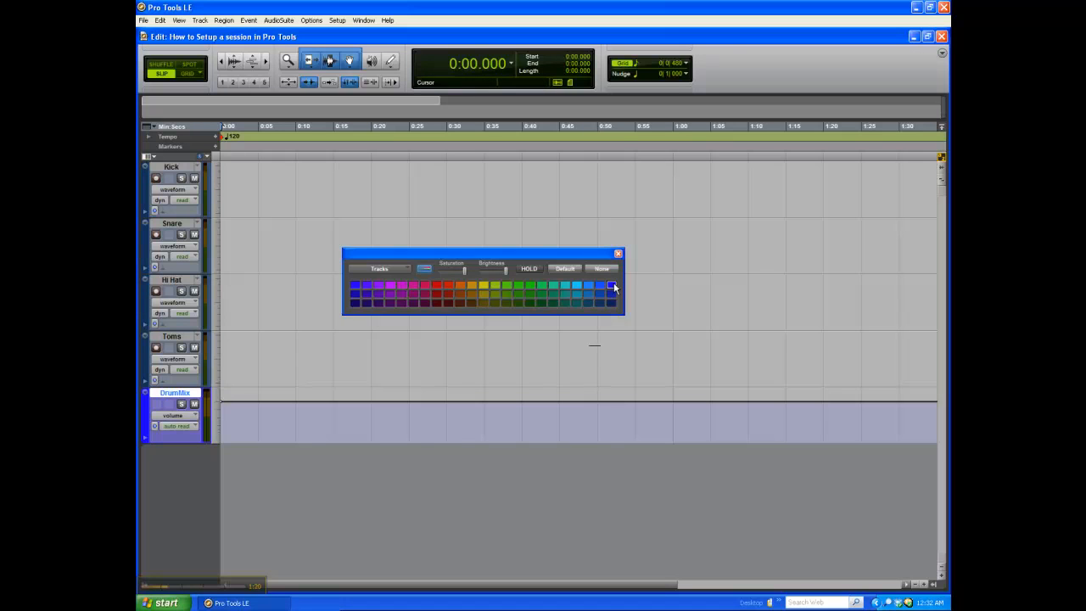
left_click(618, 253)
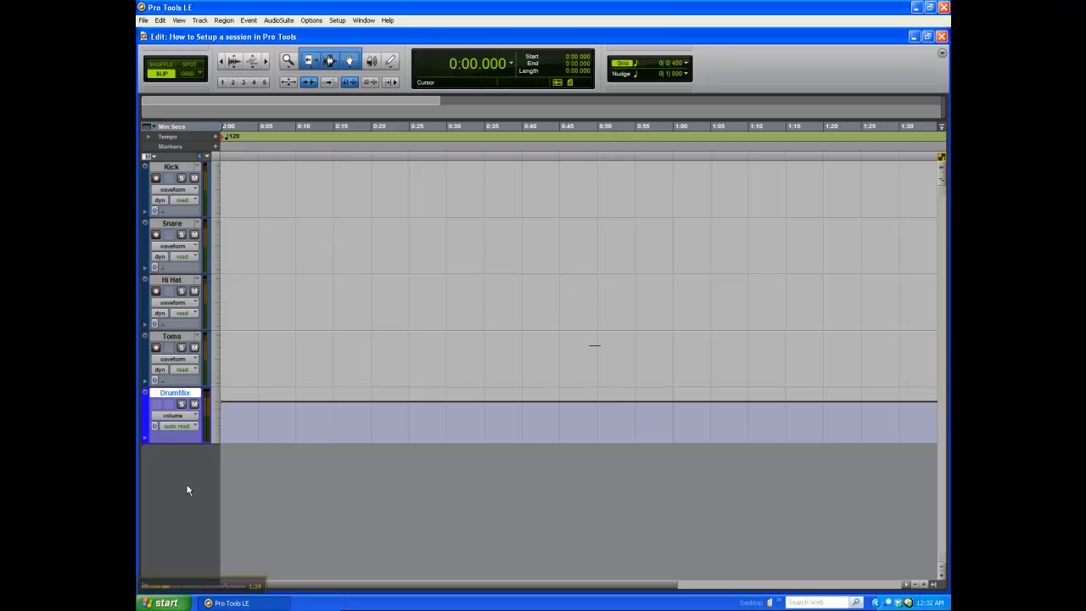
Step: Create two mono audio tracks below DrumMix and name them AGTRN and AGTRH
key("ctrl+shift+n")
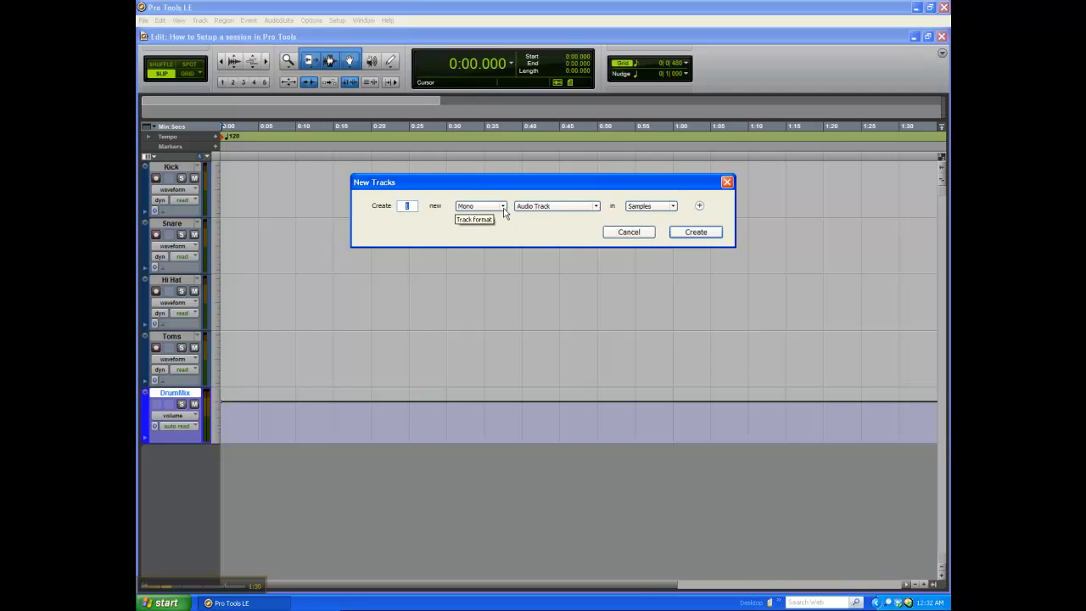
type("2")
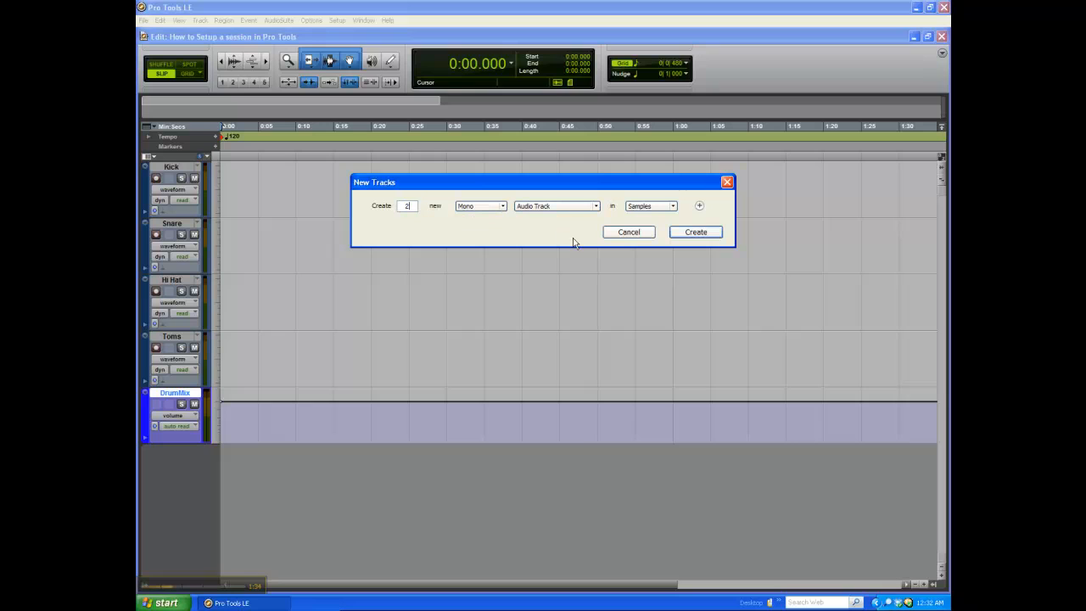
left_click(698, 232)
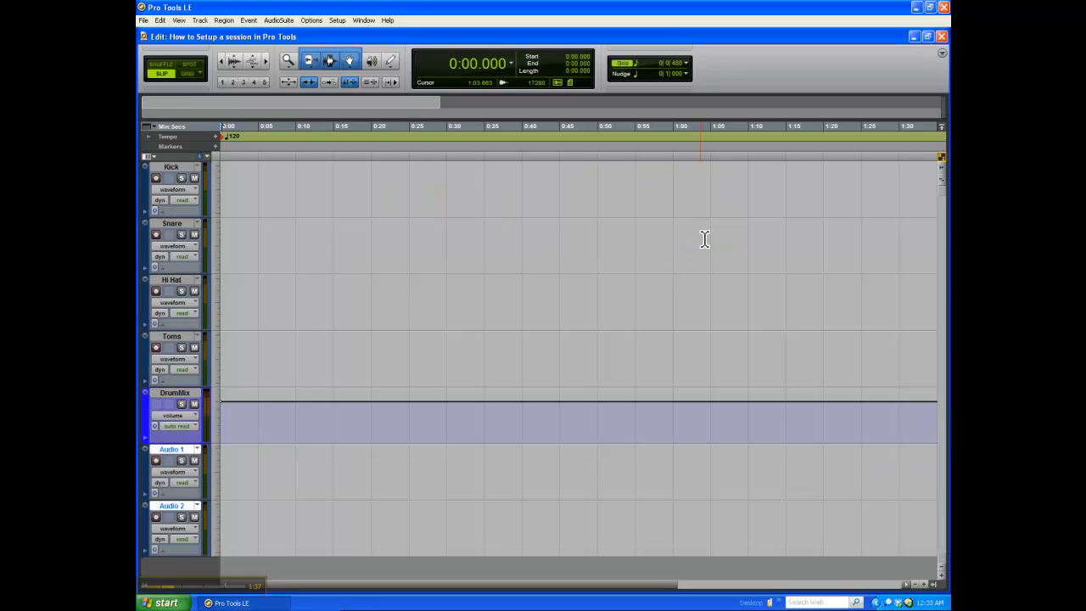
double_click(185, 453)
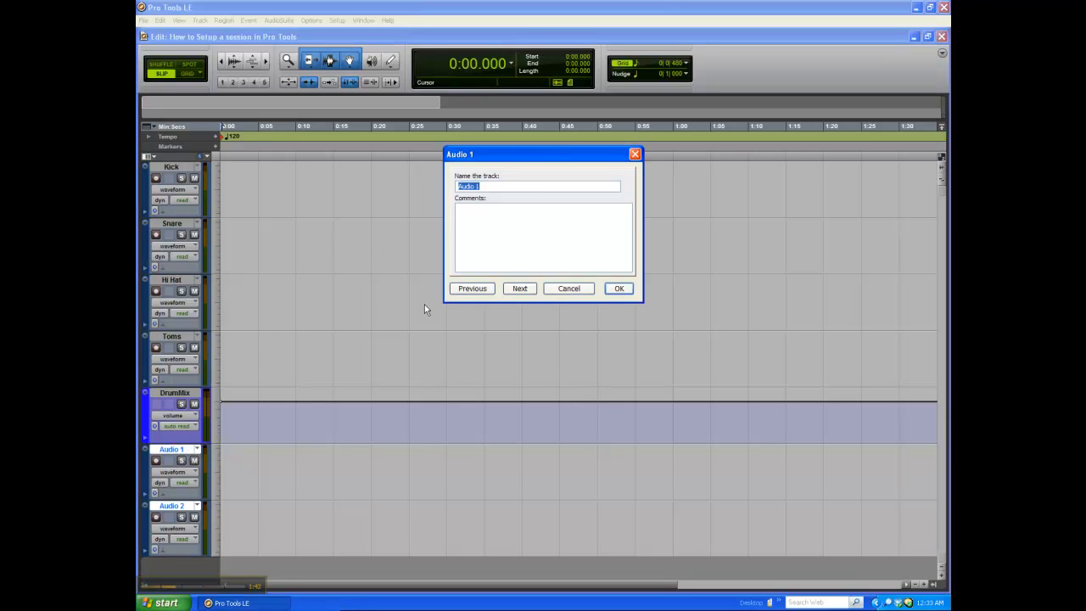
type("A")
key("ctrl+Right")
type("AGTR")
key("Return")
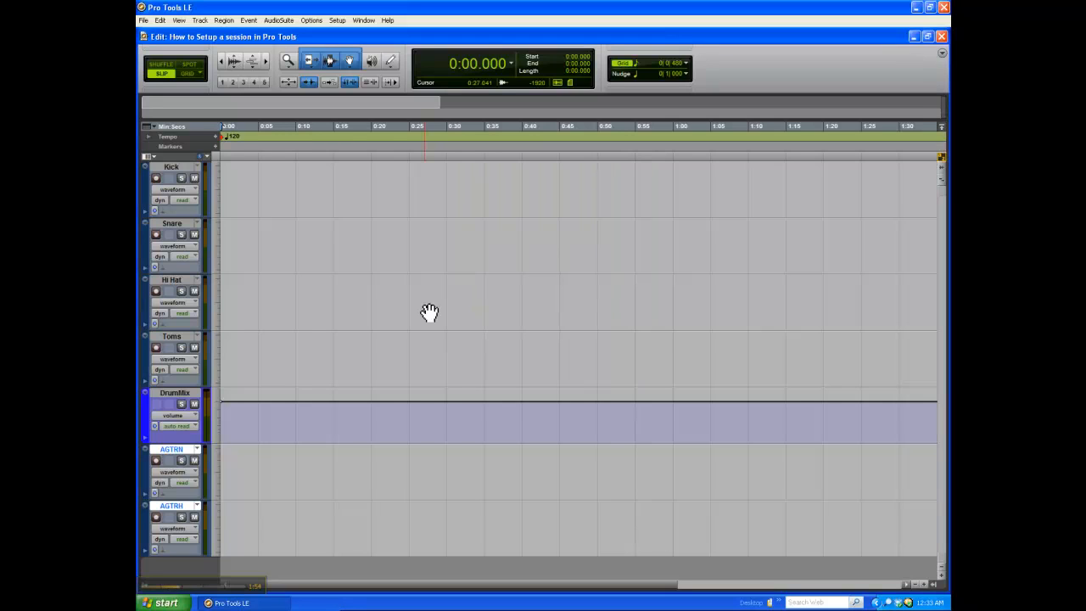
Step: Add one stereo aux input track below the two guitar tracks and name it AGTRmix
key("ctrl+shift+n")
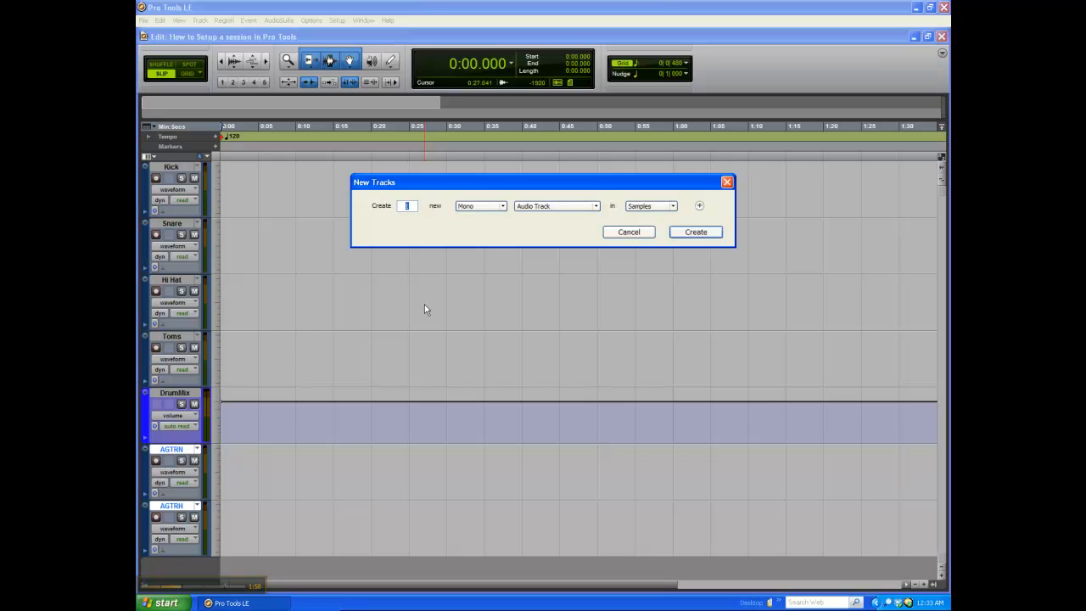
key("ctrl+Right")
key("ctrl+Down")
key("Return")
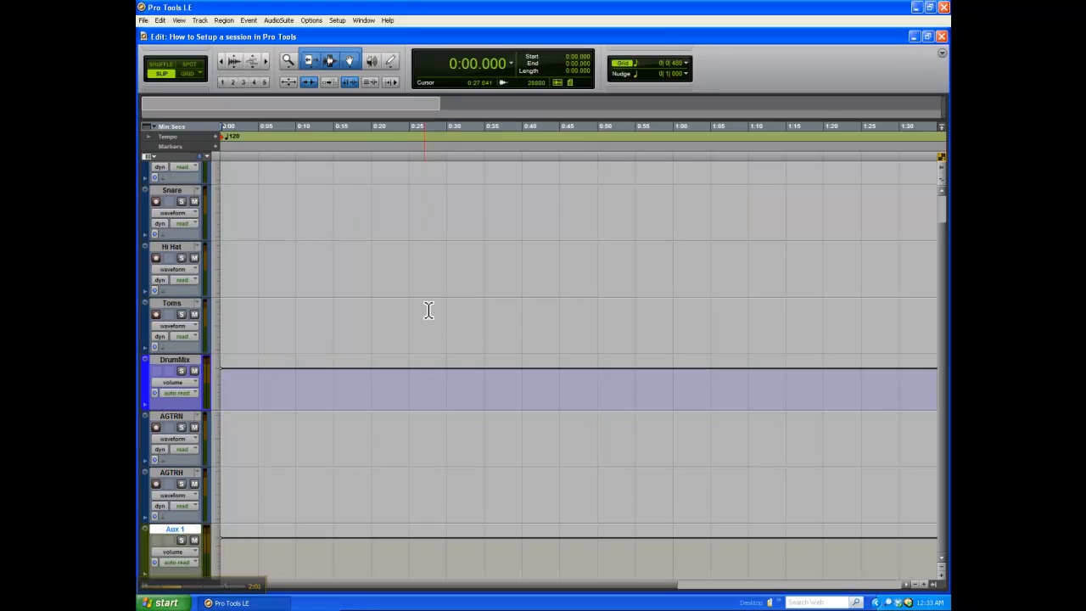
double_click(182, 530)
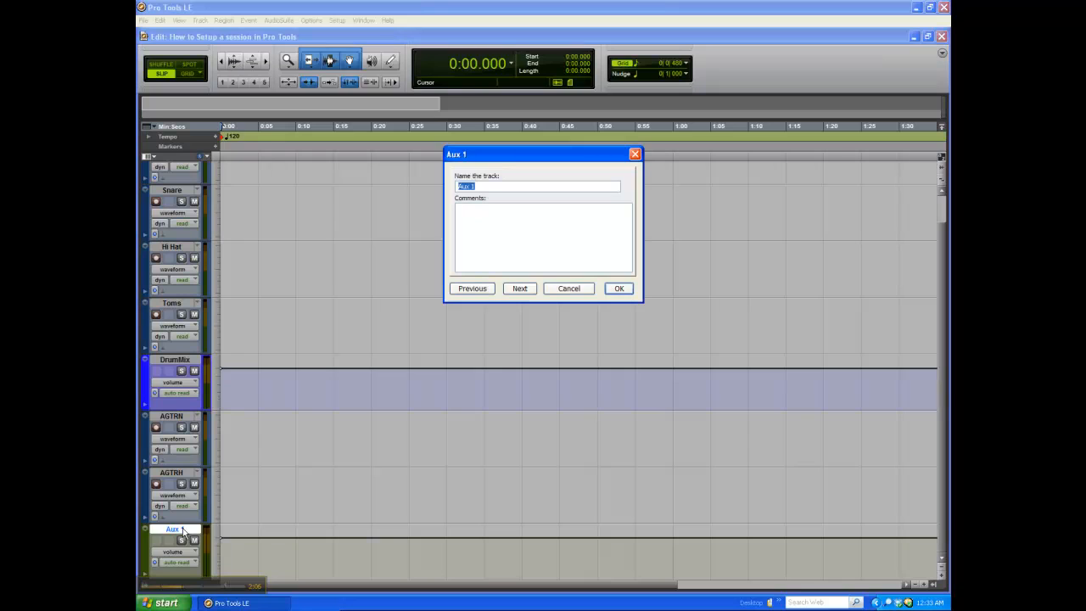
type("AGTRmix")
key("Return")
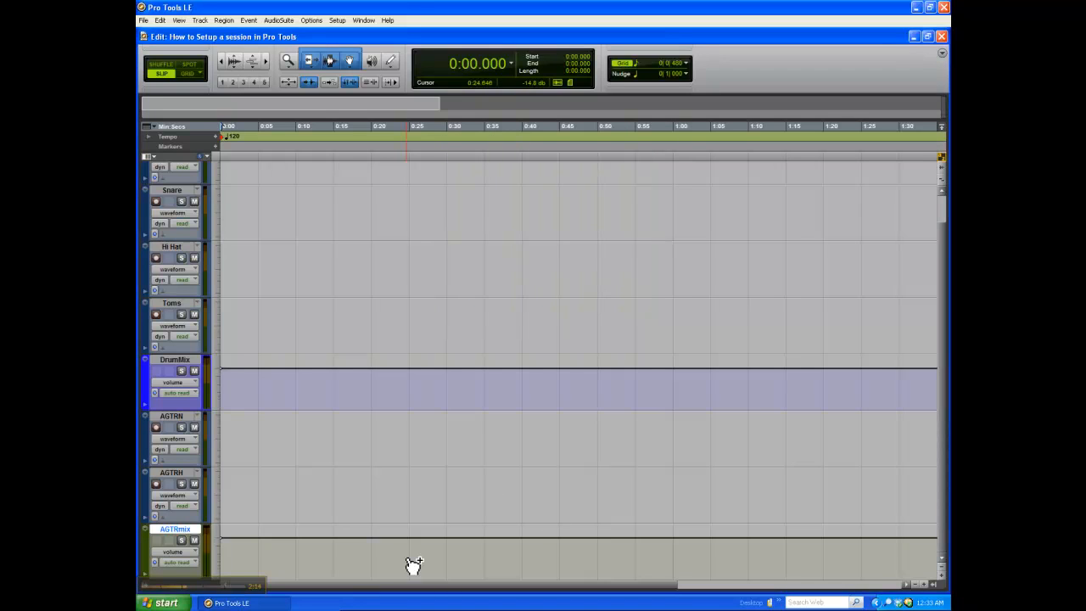
Step: Create two mono audio tracks below AGTRmix and name them Bass and Vocals
key("ctrl+shift+n")
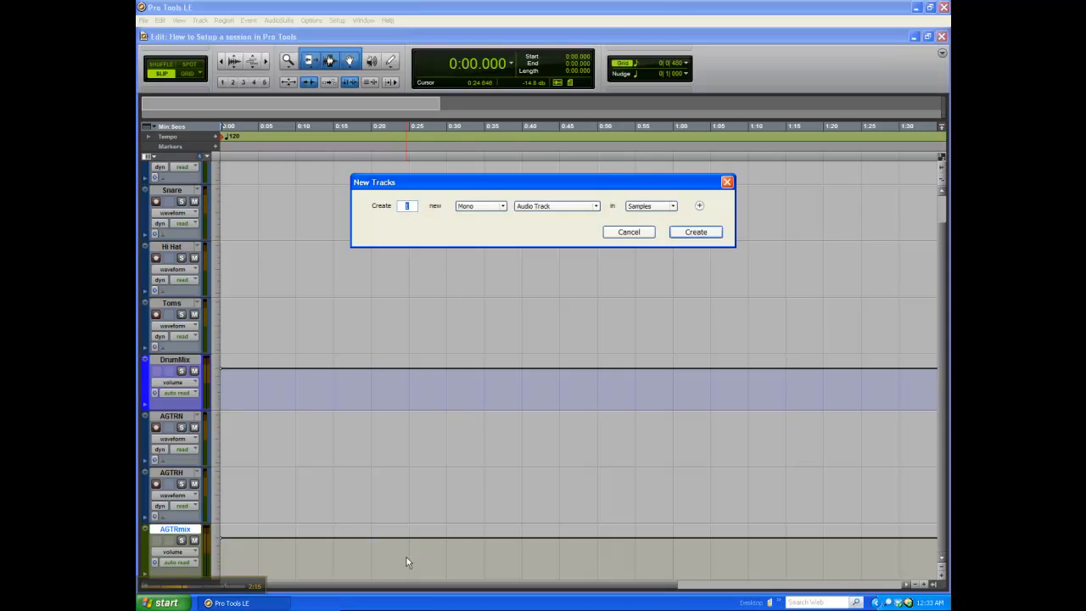
type("8")
key("Return")
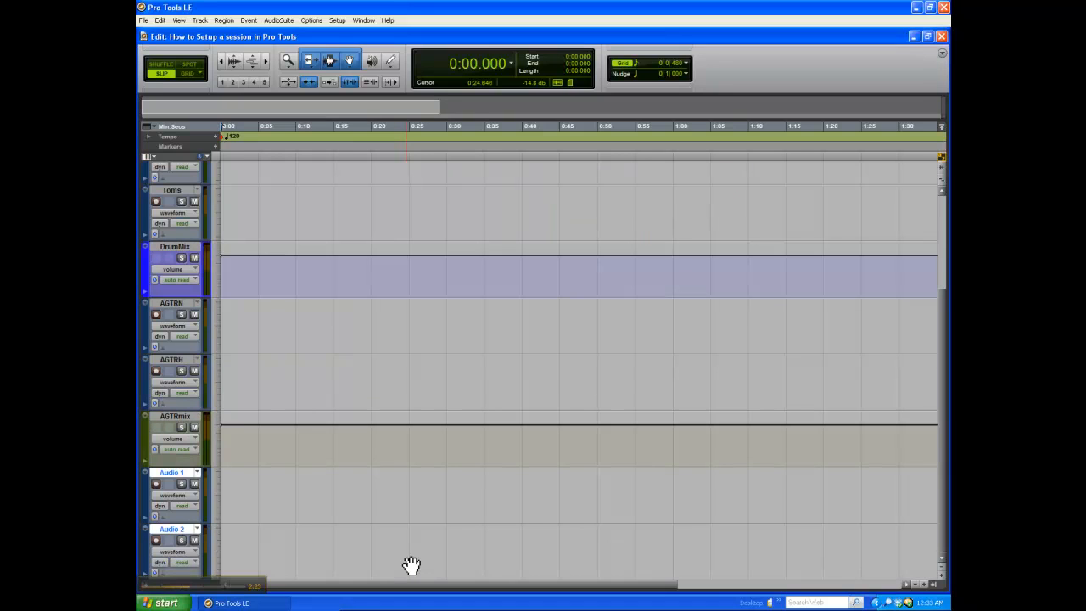
double_click(181, 473)
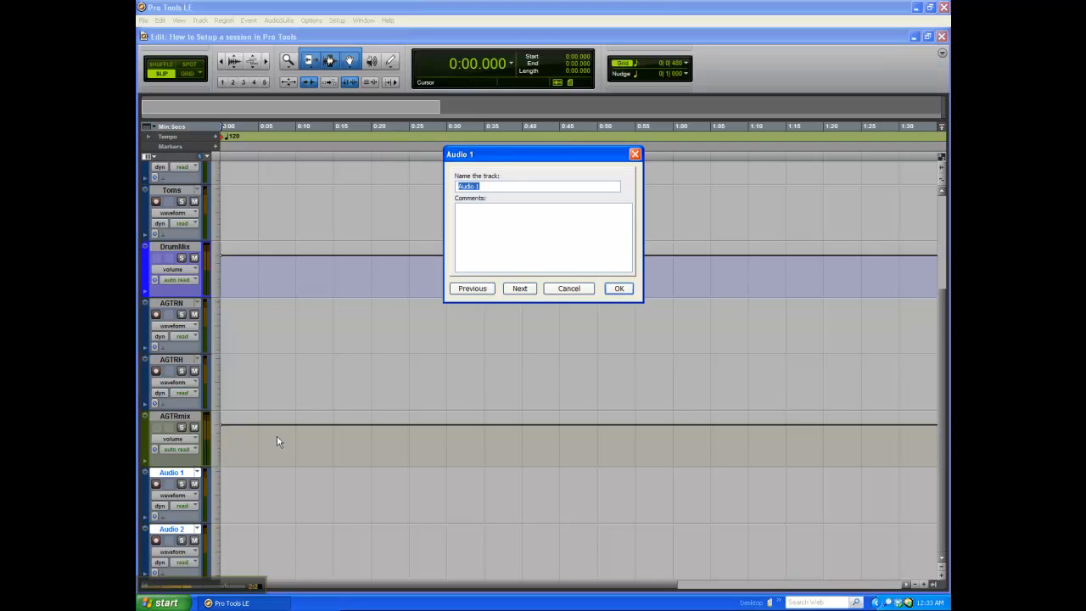
type("Bass")
key("ctrl+Right")
type("V")
key("Return")
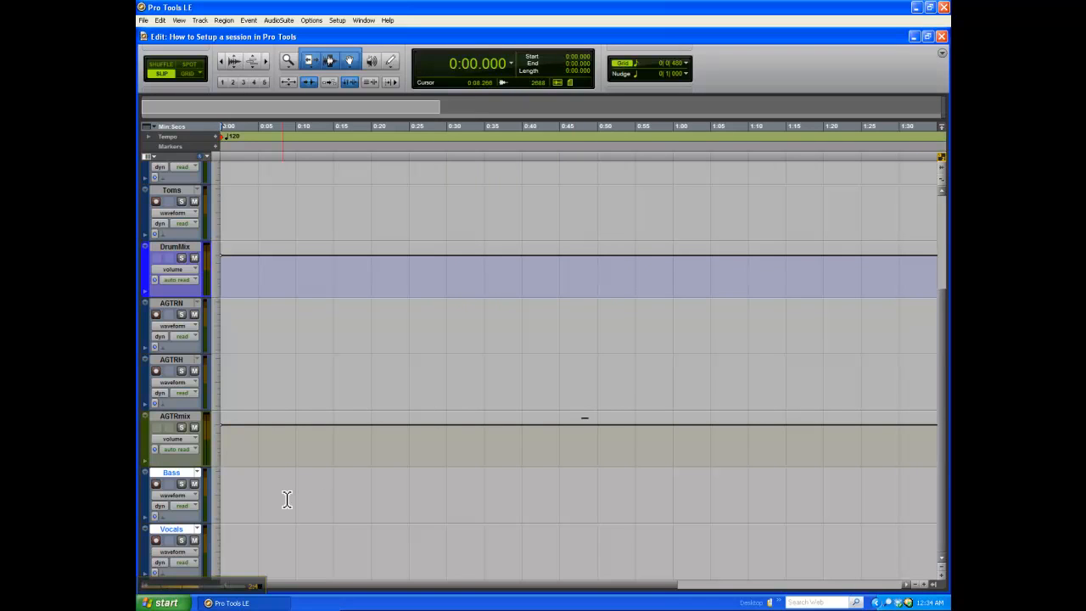
Step: Add one mono master fader track at the end of the session
key("ctrl+shift+n")
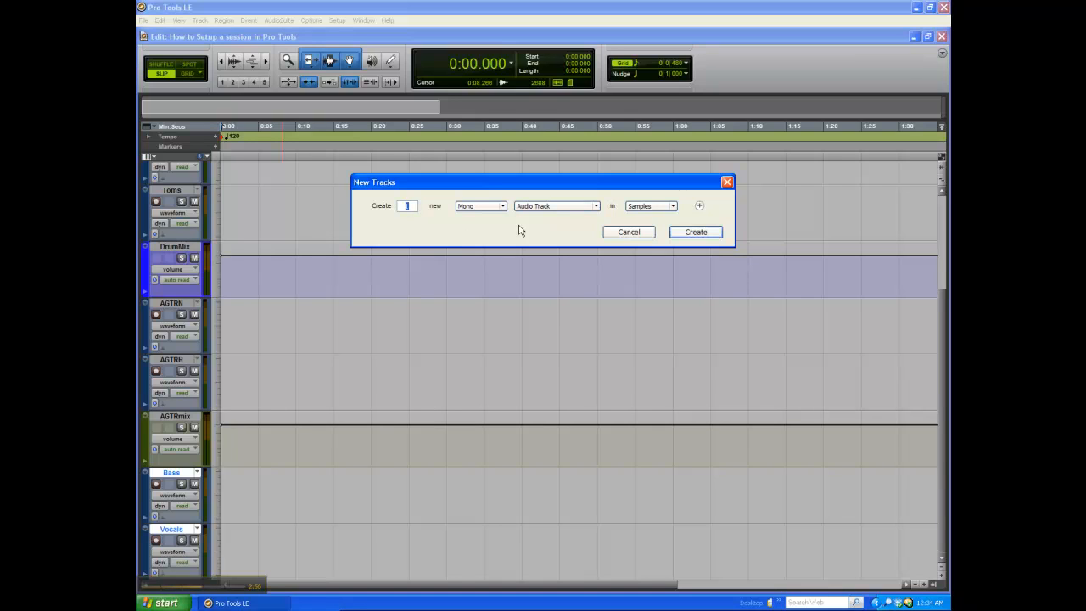
key("ctrl+Down")
key("ctrl+Down")
key("Return")
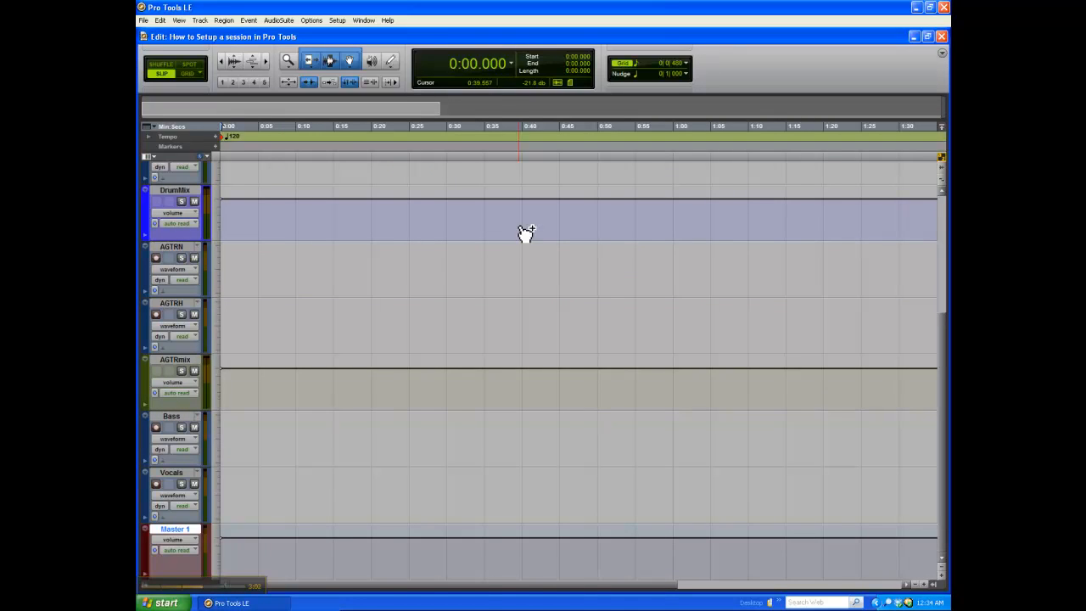
Step: Show the mixer and set the volume faders of DrumMix to +1.4 and AGTRmix to +0.3
key("ctrl+equal")
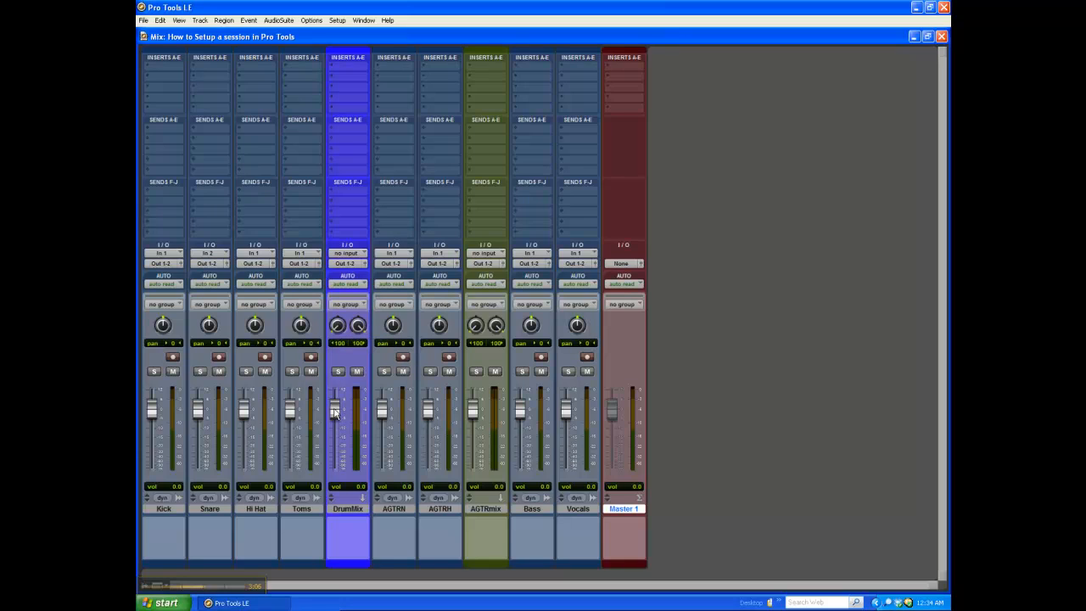
left_click_drag(340, 408, 339, 404)
left_click_drag(475, 411, 476, 409)
Step: Colour the AGTRN and AGTRH tracks together in bright yellow-green
left_click(402, 511)
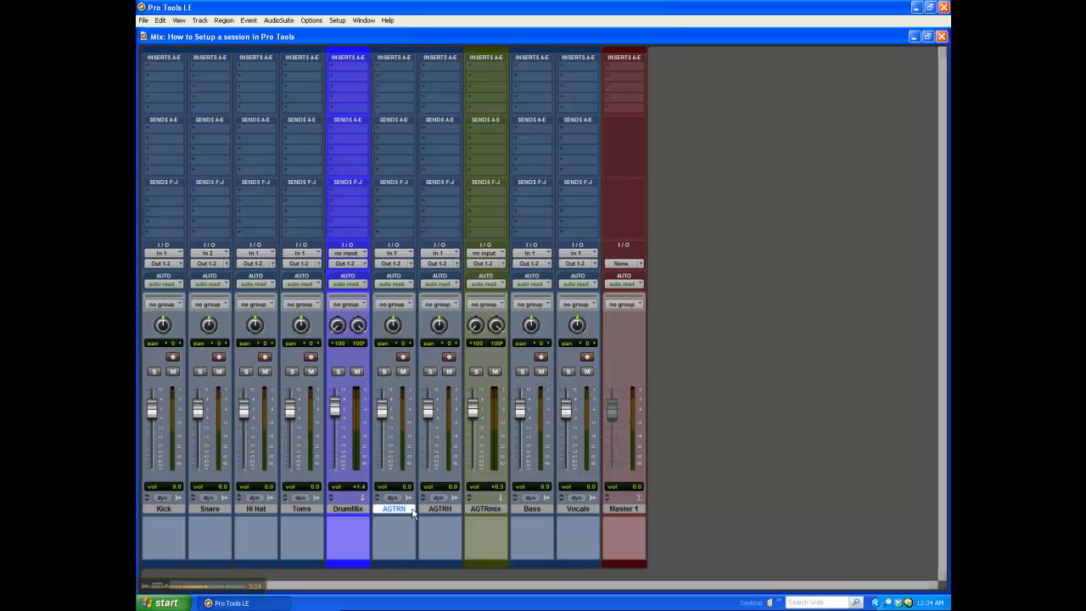
left_click(437, 510, "shift")
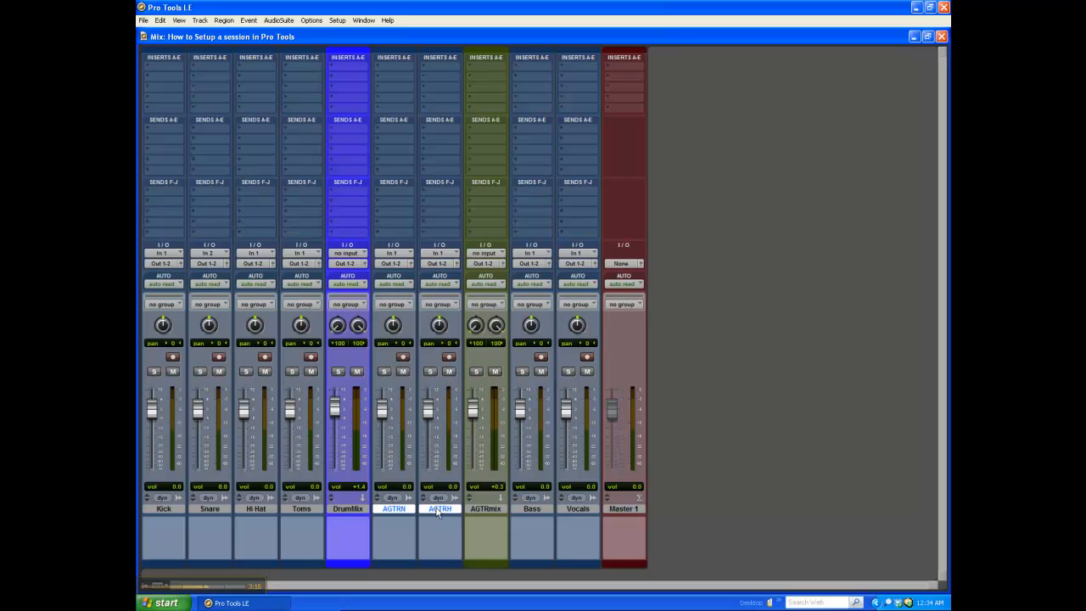
double_click(446, 562)
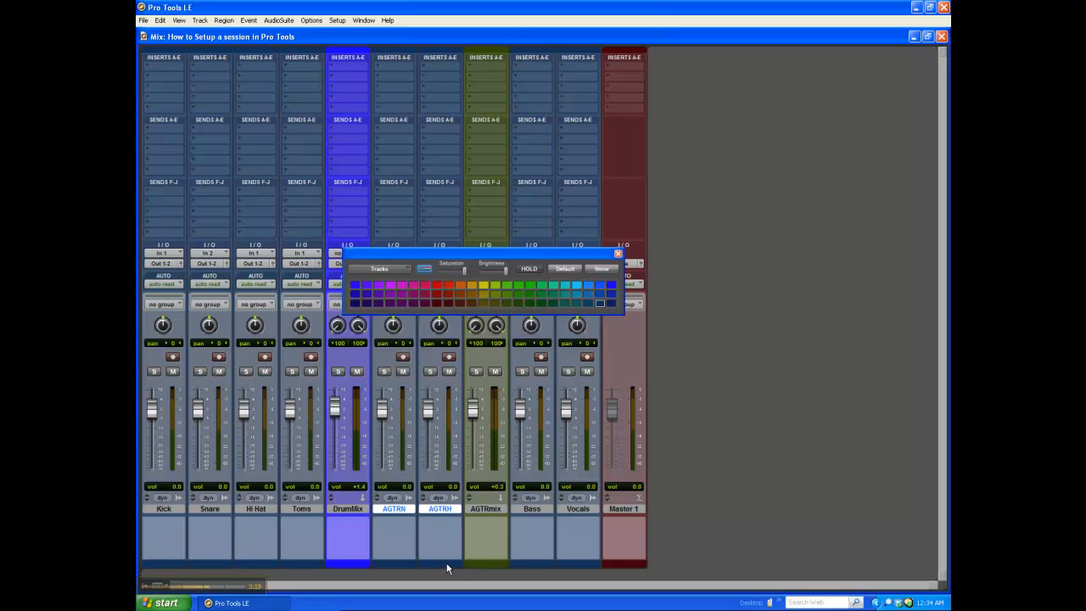
left_click(496, 283)
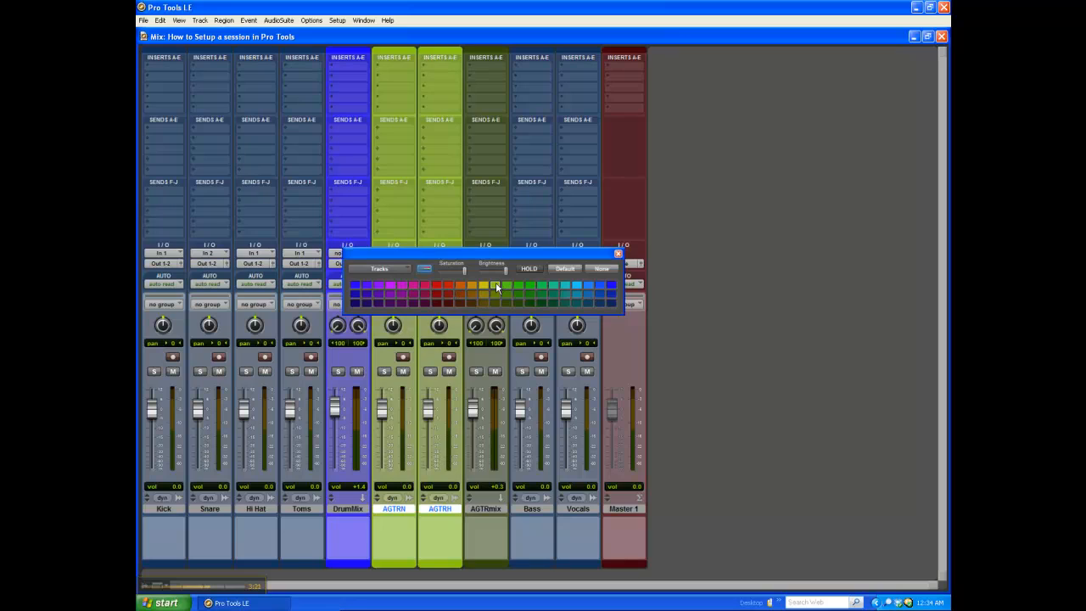
left_click(619, 254)
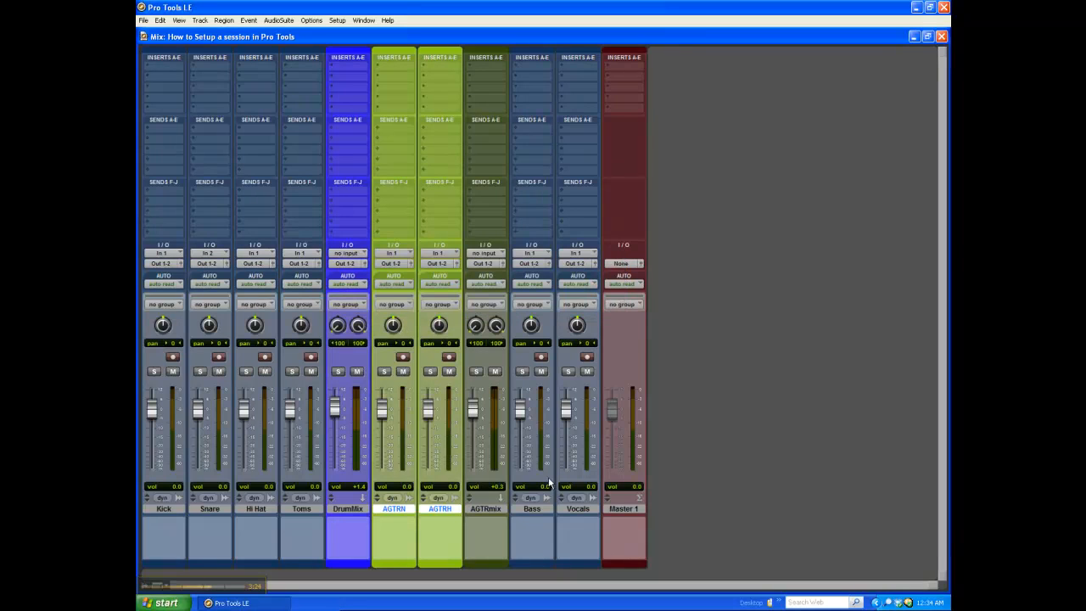
Step: Colour the Bass track bright yellow using the track colour palette
double_click(546, 563)
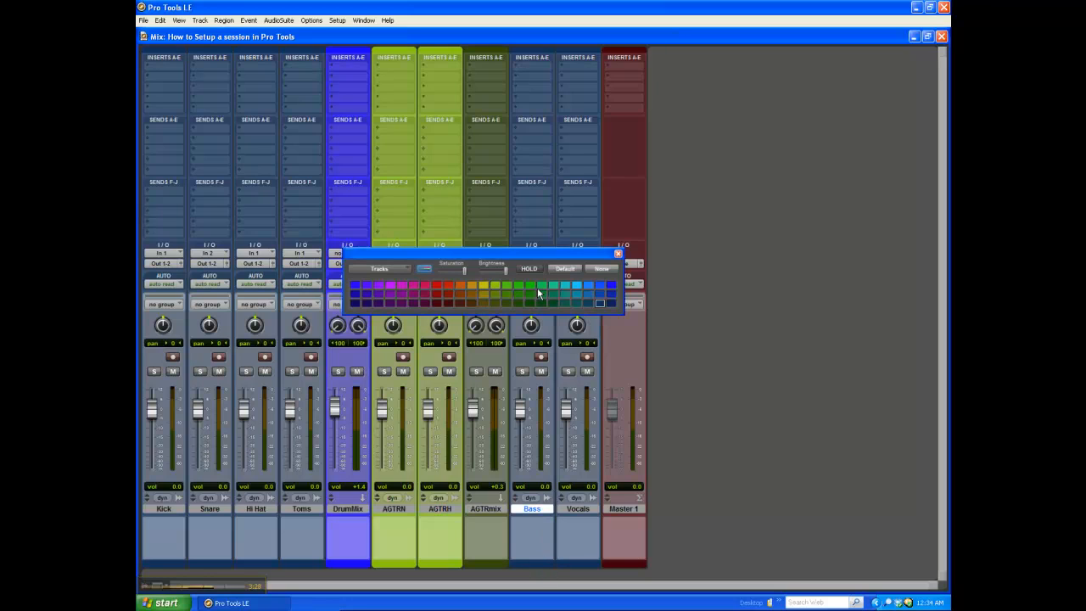
left_click(495, 283)
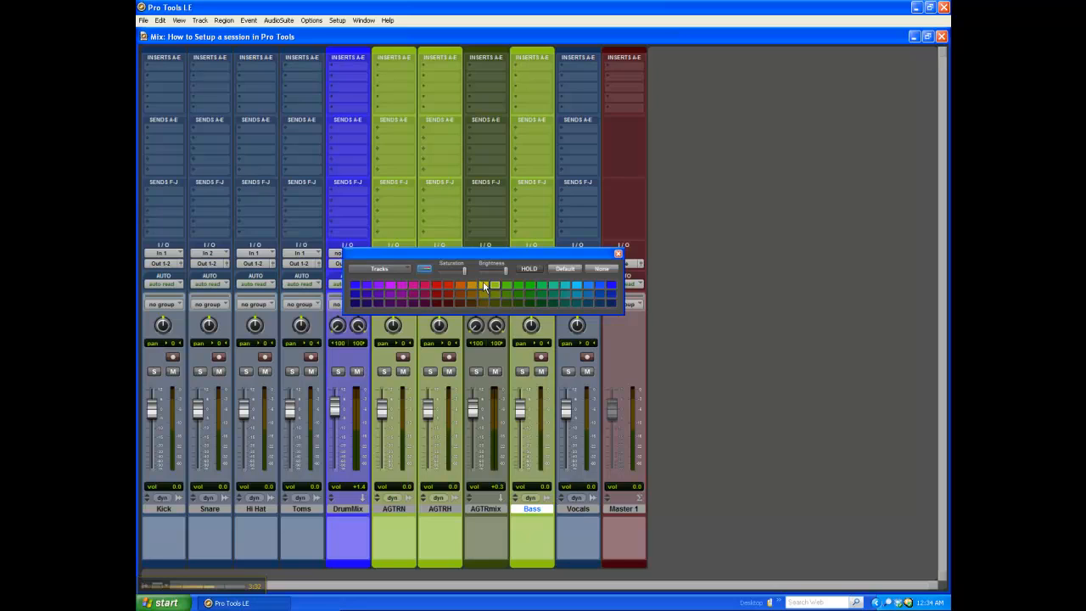
left_click(484, 286)
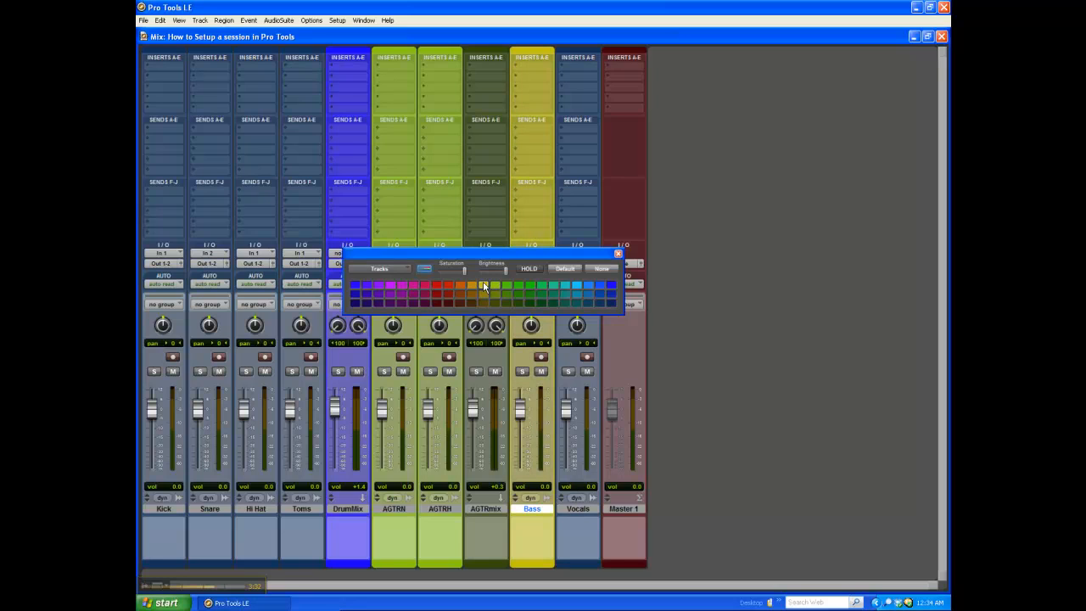
Step: Colour the Vocals track bright red and close the track colour palette
left_click(586, 562)
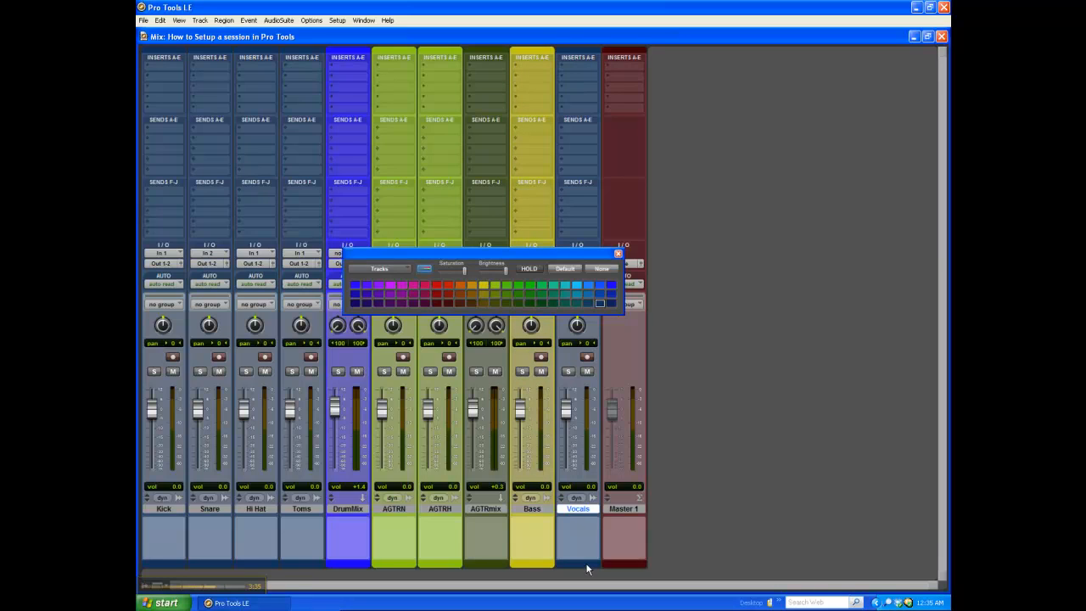
left_click(448, 285)
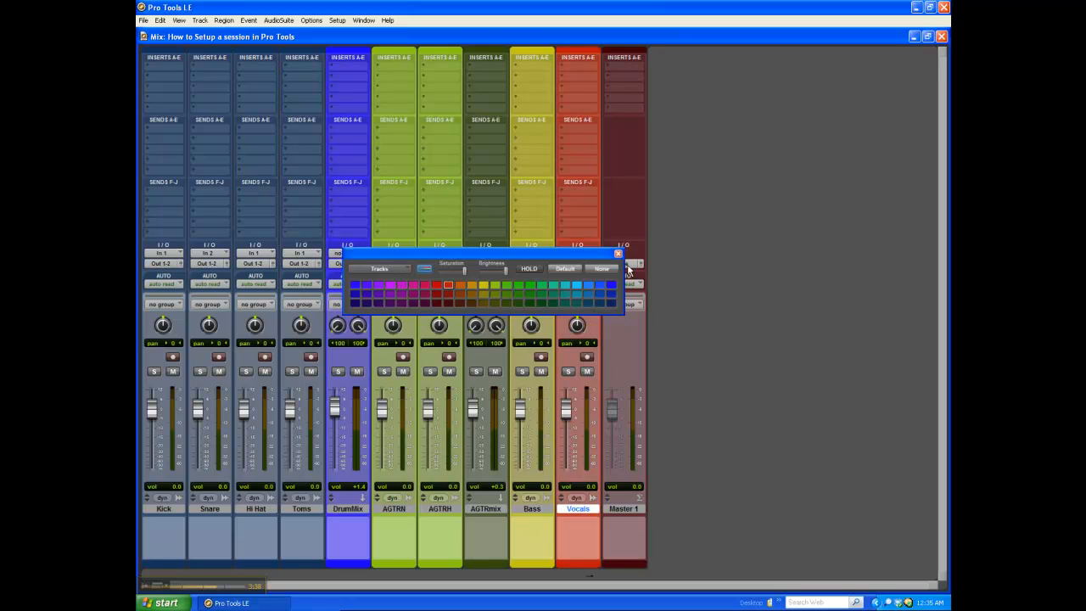
left_click(619, 254)
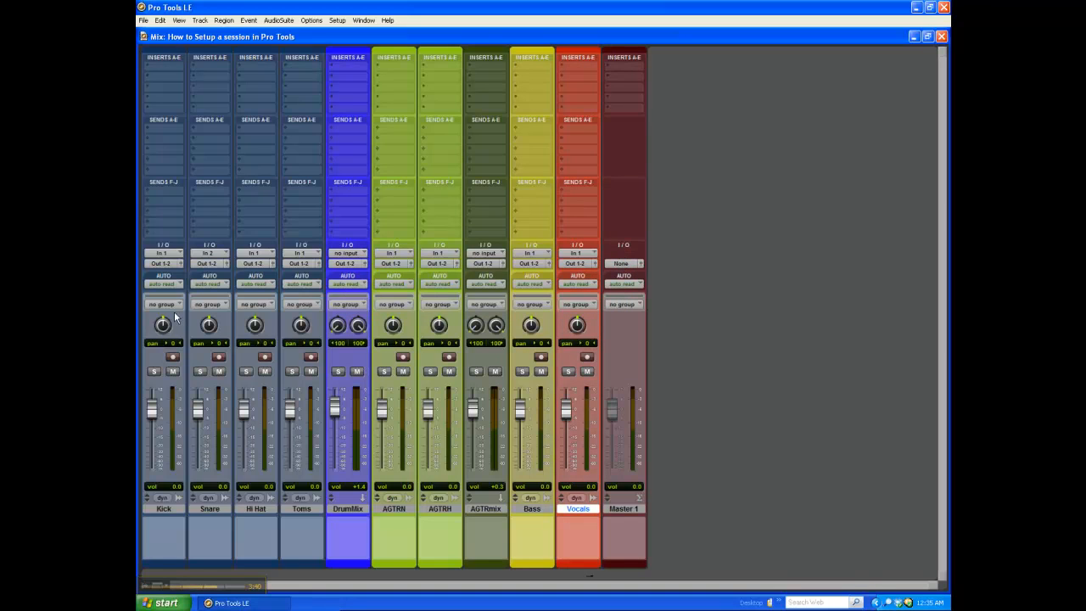
Step: Set the input of the DrumMix aux track to the stereo bus DRMmix
left_click(346, 254)
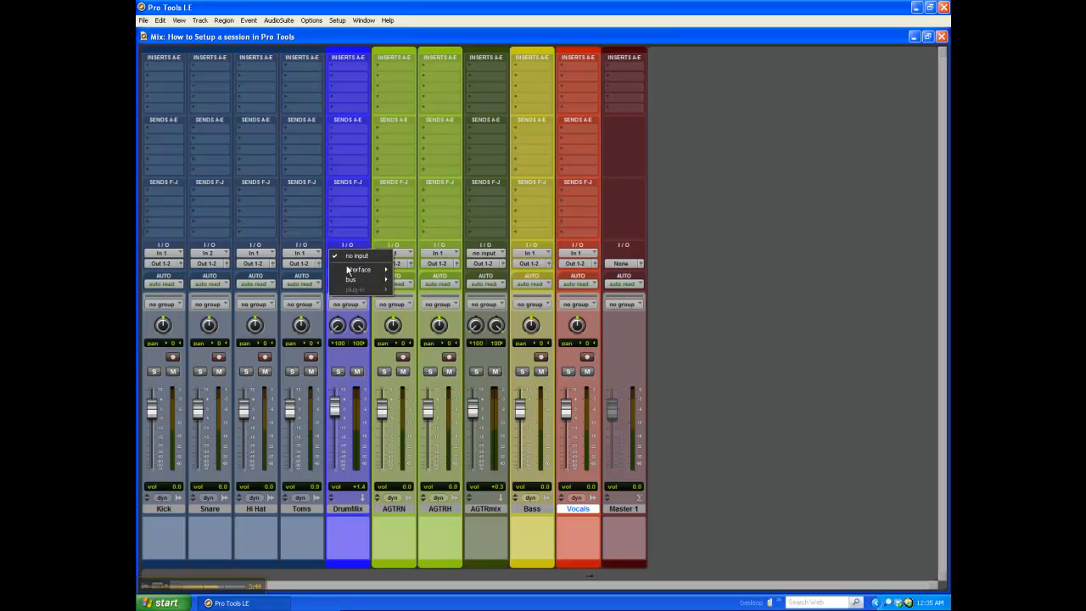
mouse_move(374, 281)
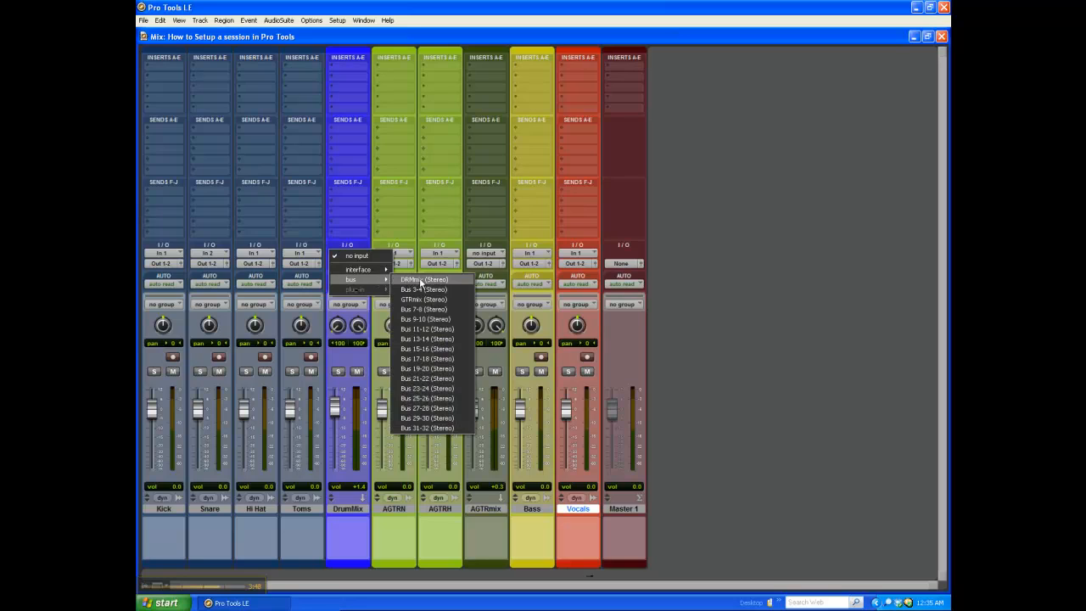
left_click(421, 280)
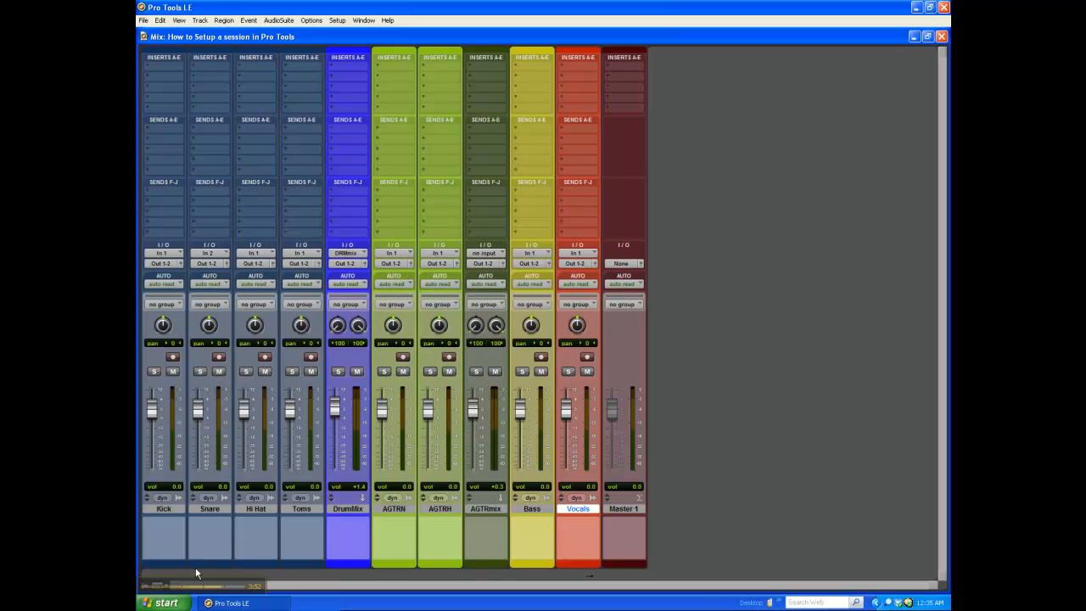
Step: Route the outputs of the Kick, Snare, Hi Hat and Toms tracks together to the stereo bus DRMmix
left_click(169, 510)
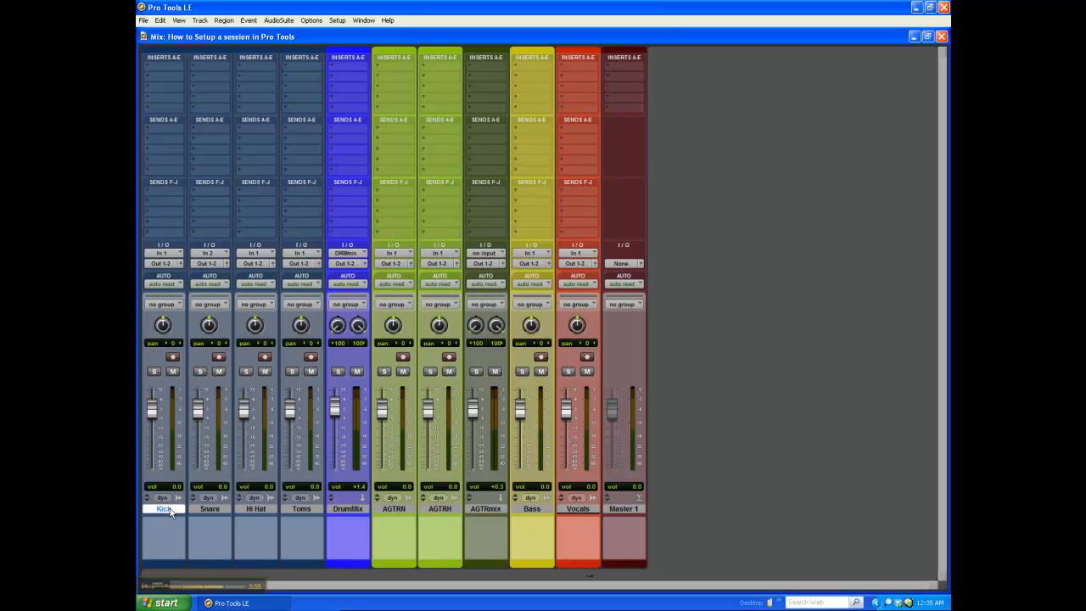
left_click(311, 511, "shift")
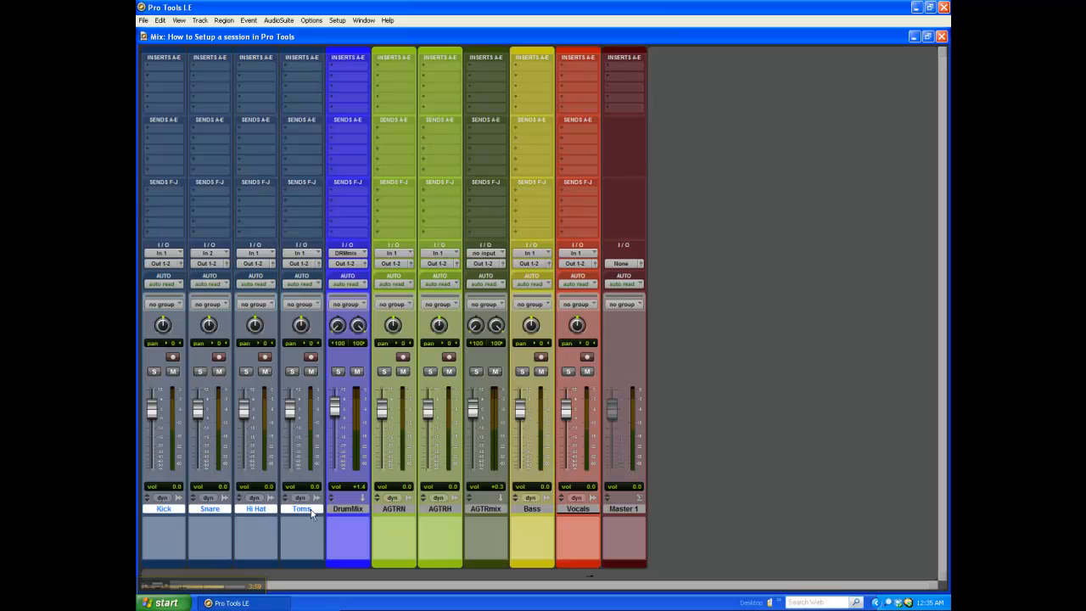
left_click(163, 263)
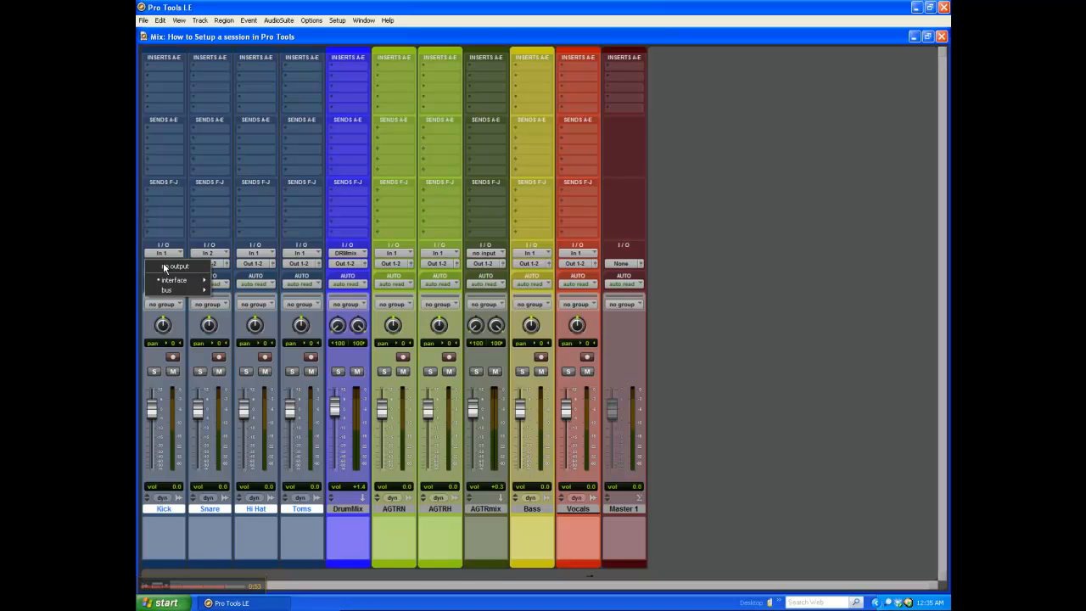
mouse_move(174, 291)
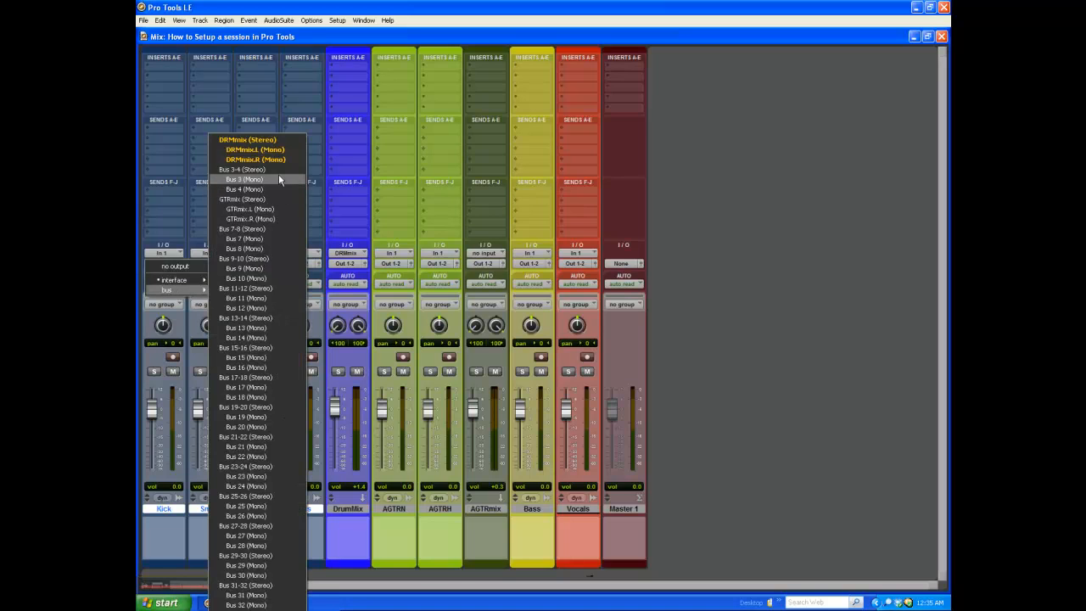
left_click(280, 146, "alt+shift")
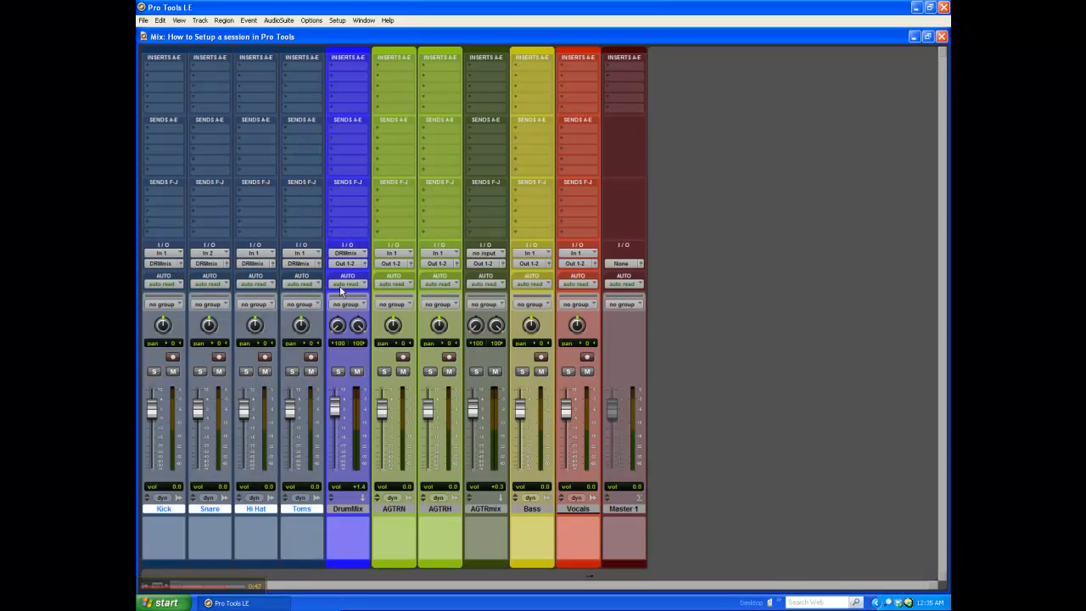
Step: Route the outputs of the AGTRN and AGTRH tracks together to the stereo bus GTRmix
left_click(401, 509)
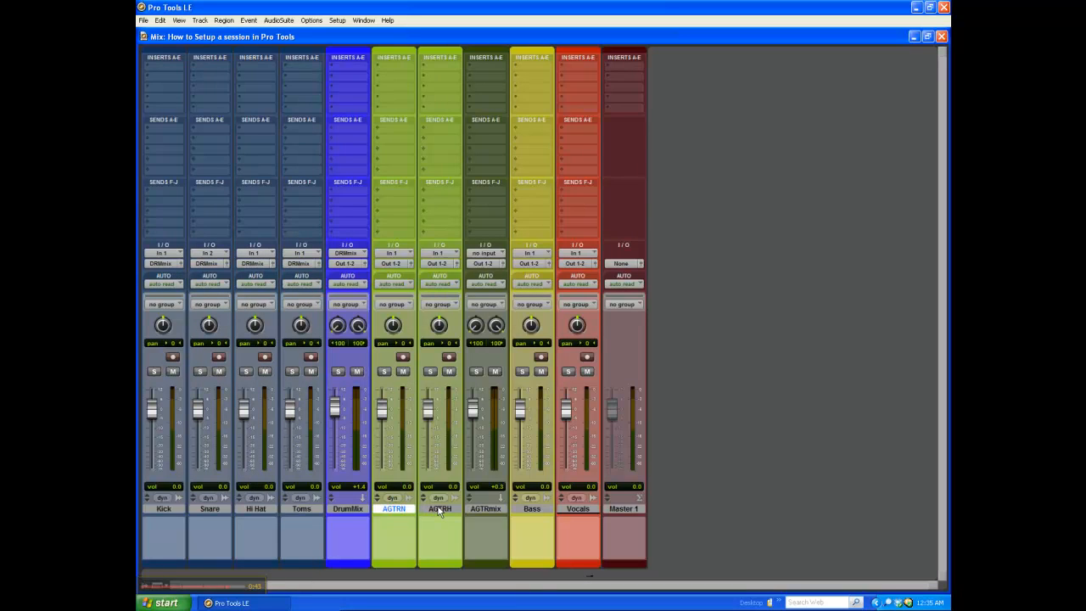
left_click(439, 509, "shift")
left_click(401, 263)
mouse_move(414, 292)
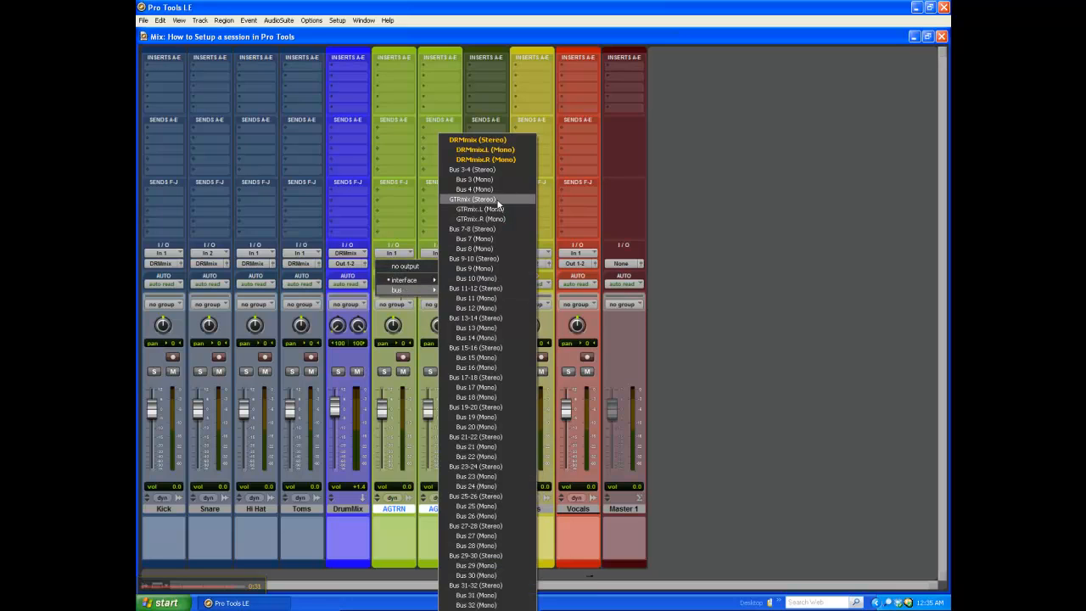
left_click(497, 201)
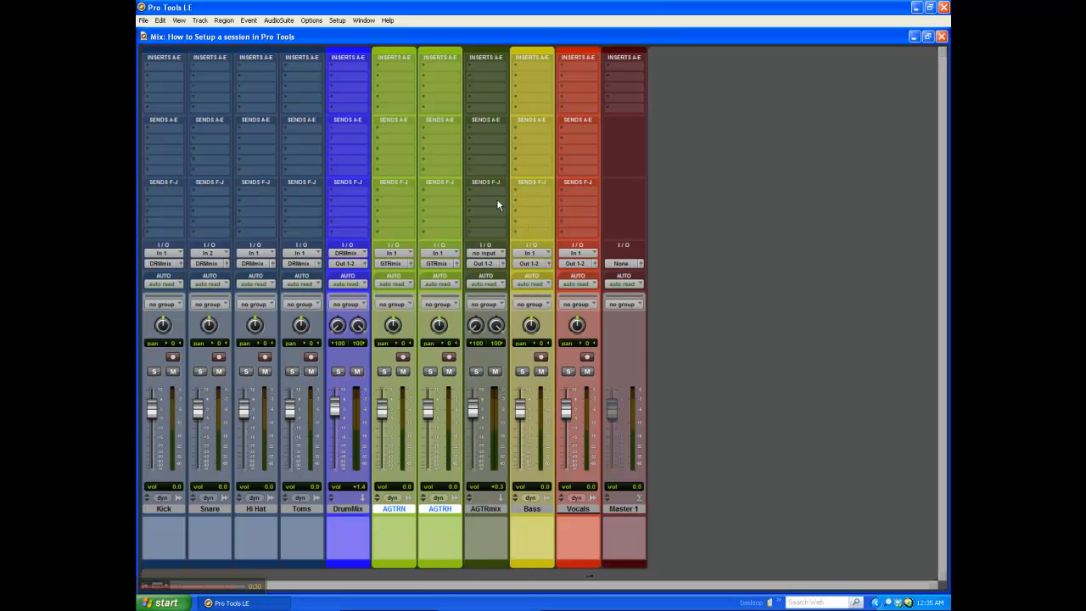
Step: Set the input of the AGTRmix aux track to the stereo bus GTRmix
left_click(481, 254)
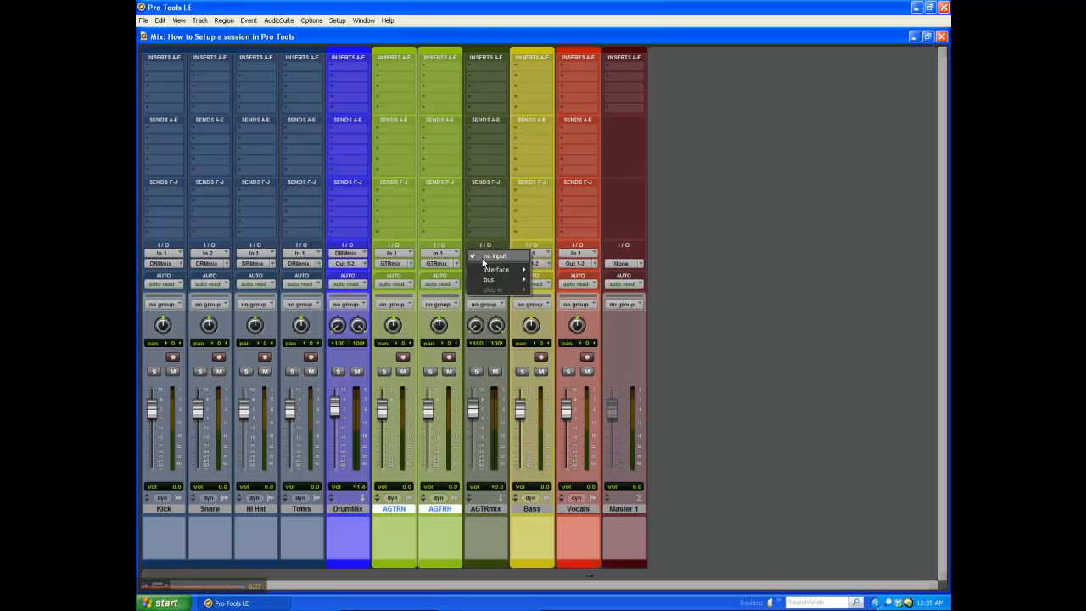
mouse_move(499, 280)
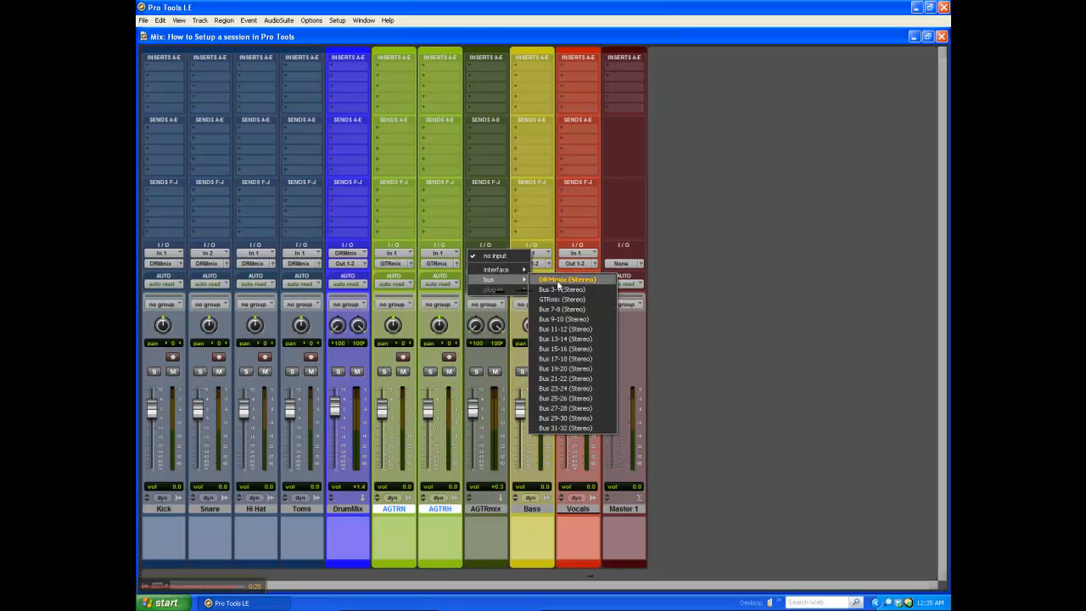
left_click(562, 300)
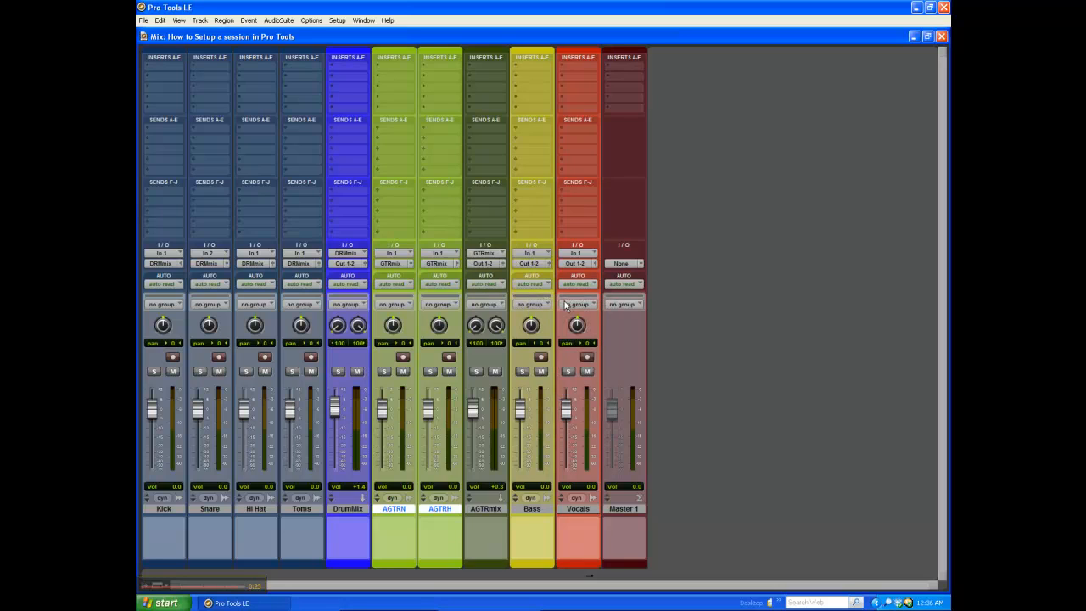